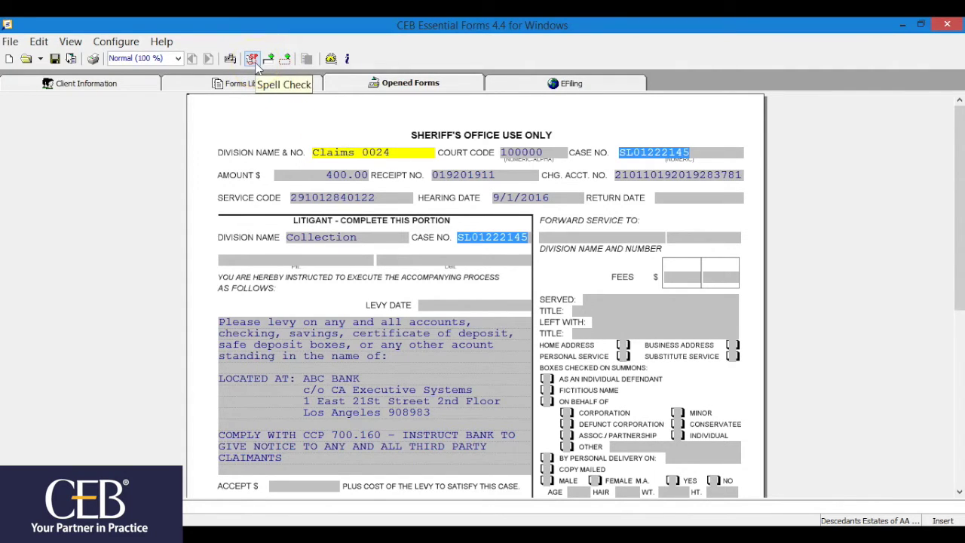
Bring up the form's quick actions and the Edit menu to reach Spell Check.
right_click(261, 114)
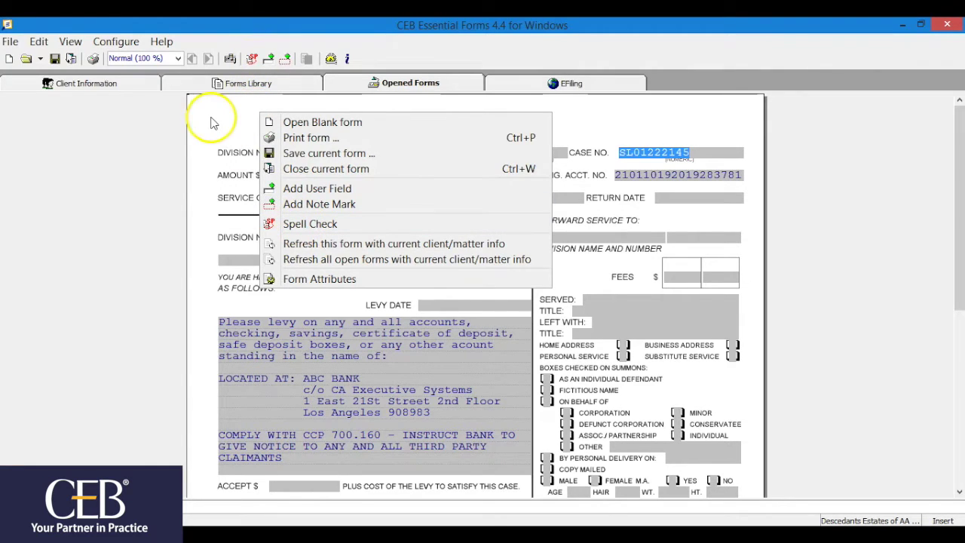
click(44, 42)
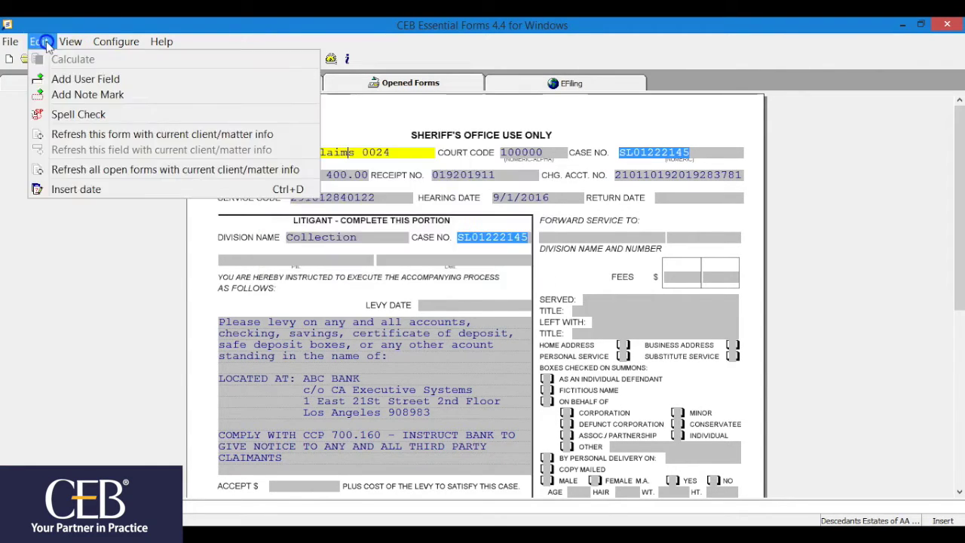
Start the spell check of the form and review its Options settings.
click(79, 114)
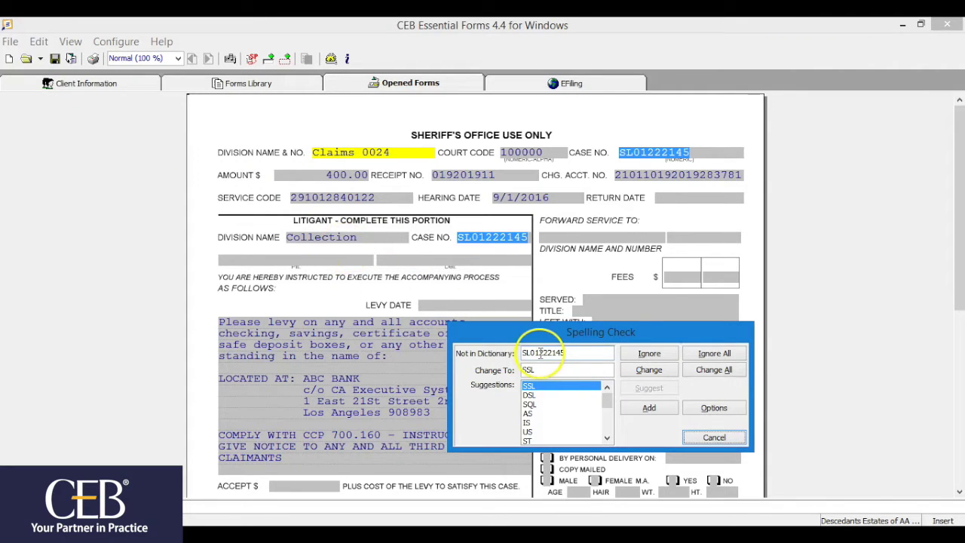
click(703, 410)
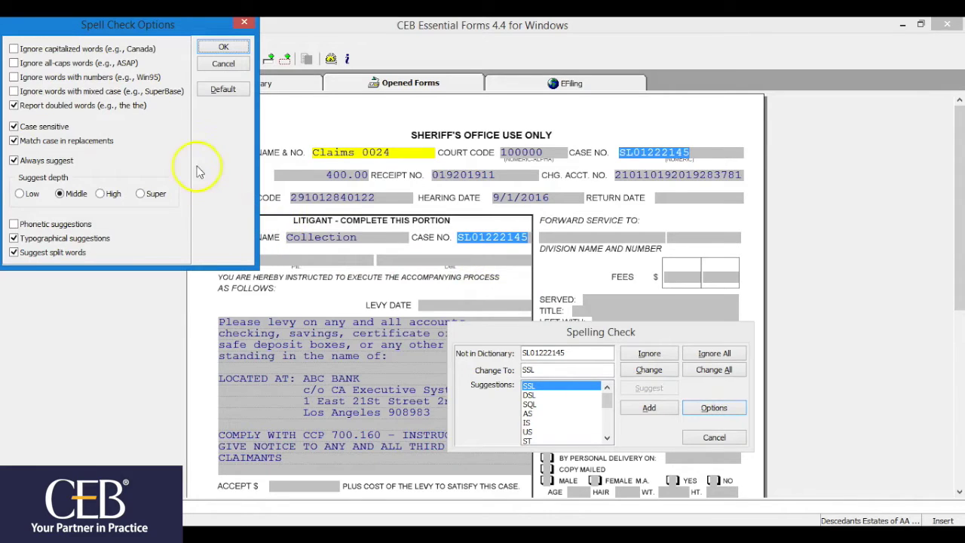
click(216, 48)
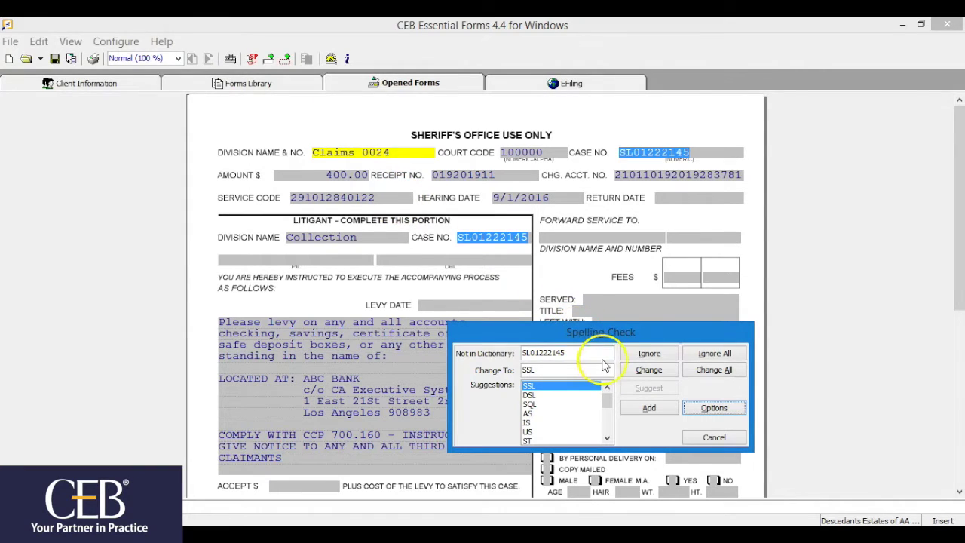
Ignore SL01222145, change 'acount' to 'account', ignore 'o' and 'Chico', then finish.
click(635, 357)
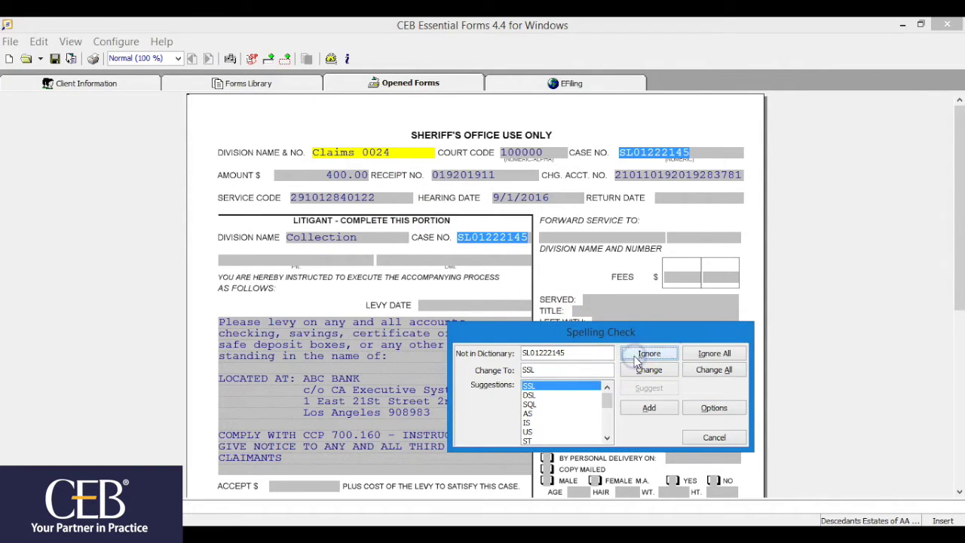
click(638, 360)
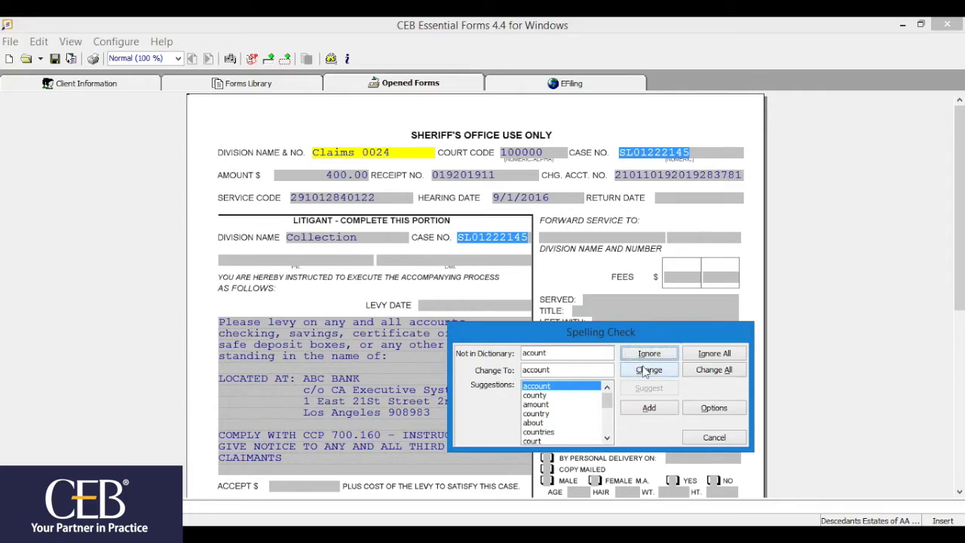
click(645, 369)
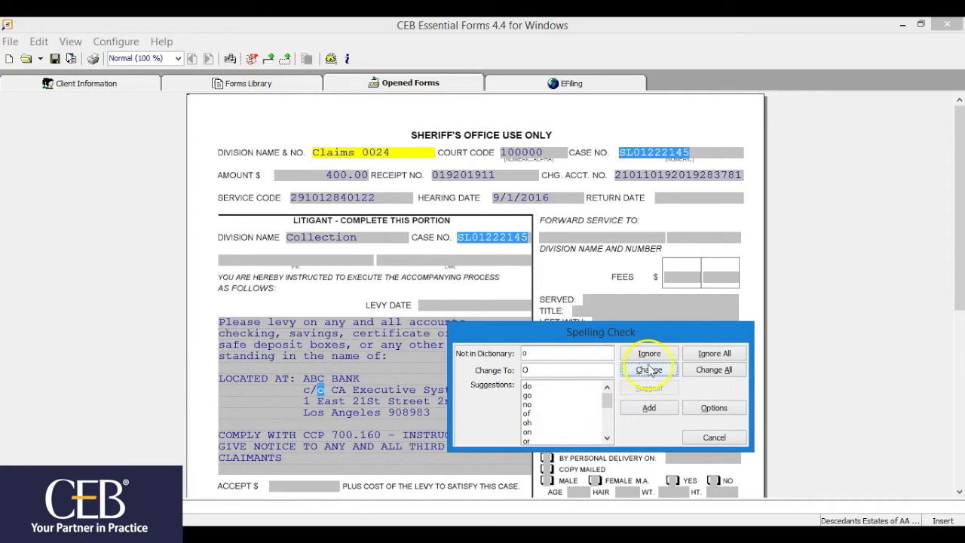
click(649, 353)
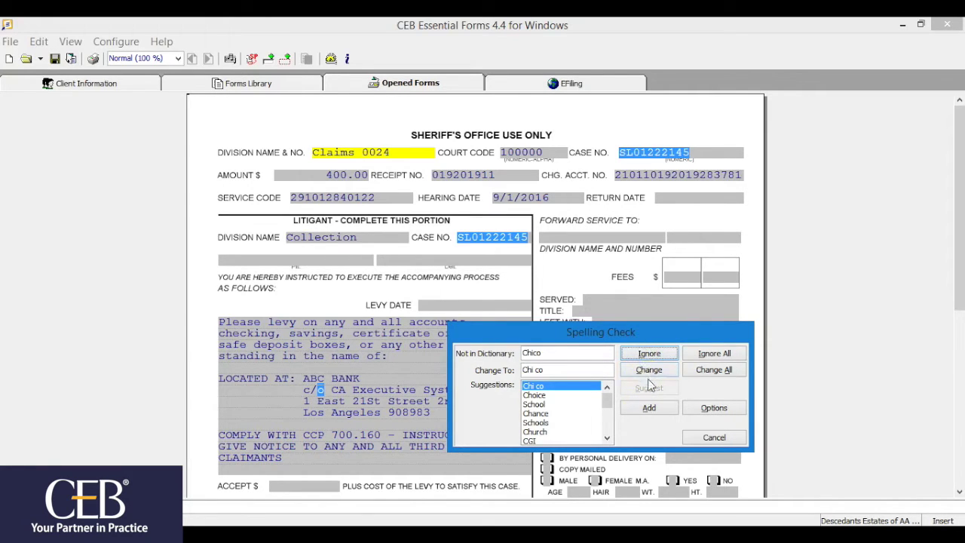
click(652, 357)
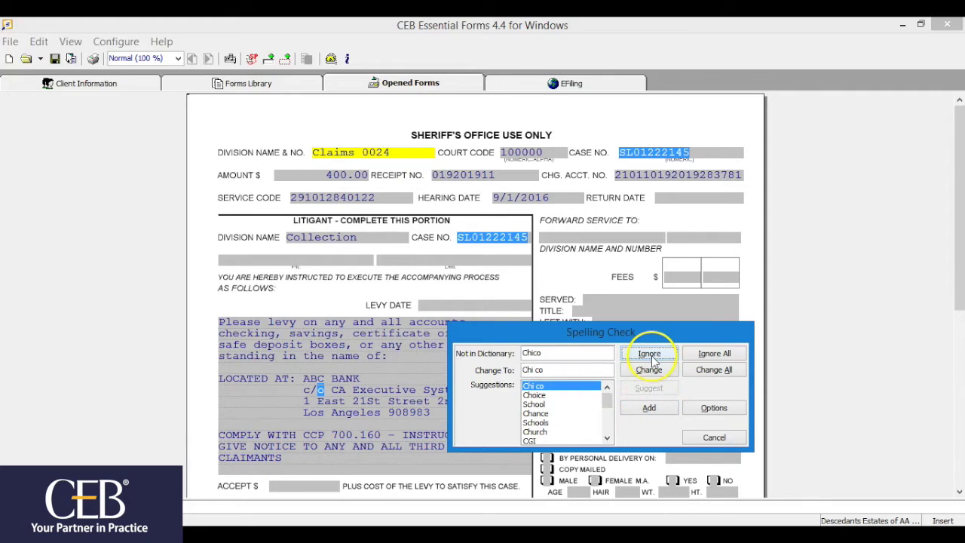
click(647, 408)
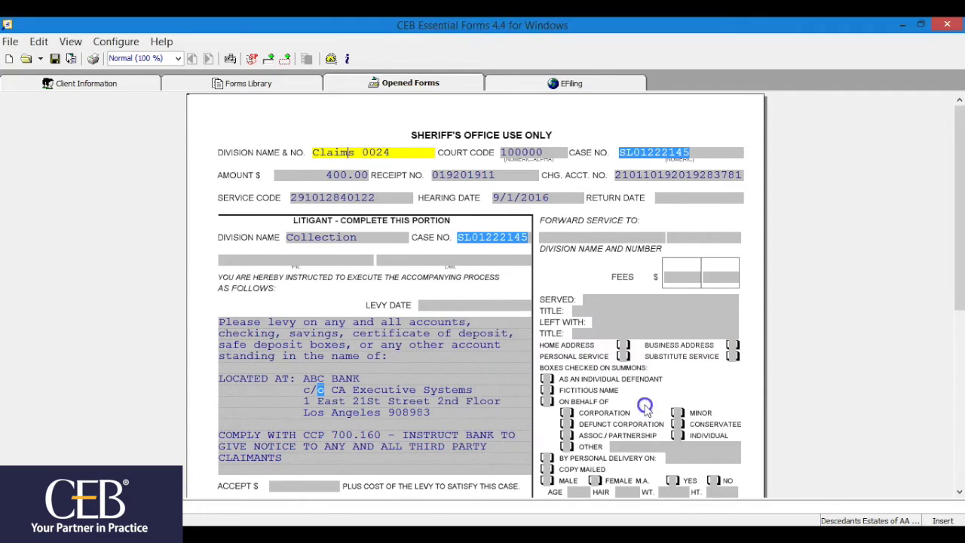
Review the Spell Options tab in Configure > Preferences and close it with OK.
click(452, 259)
click(117, 42)
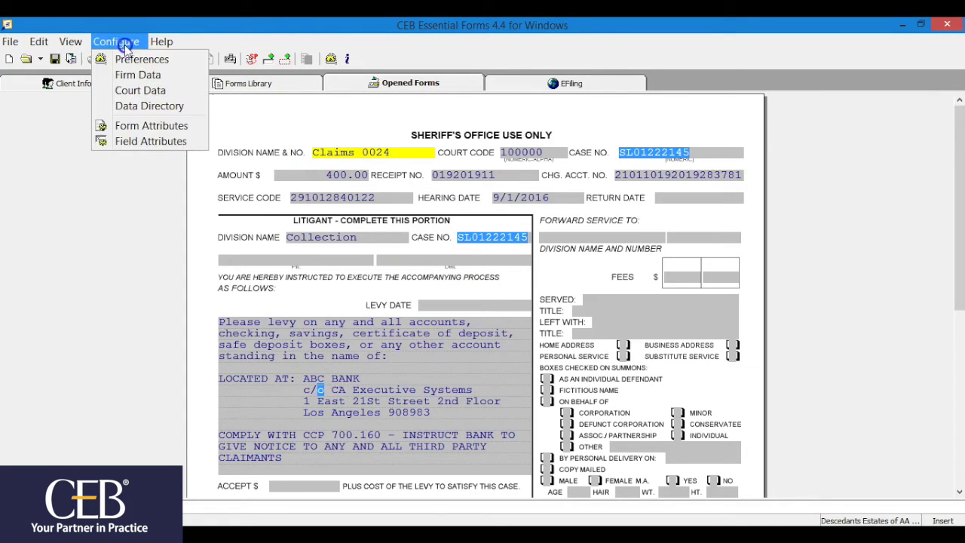
click(129, 60)
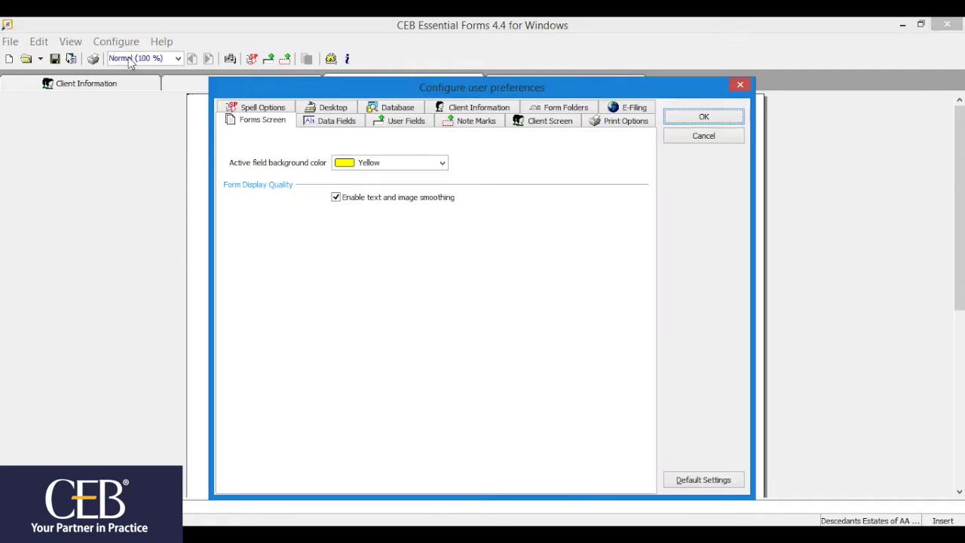
click(251, 107)
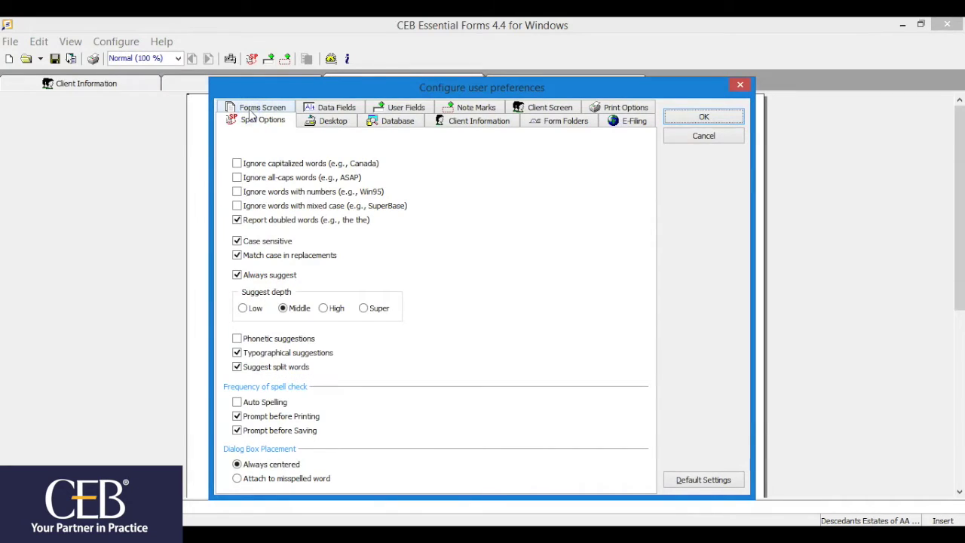
click(686, 117)
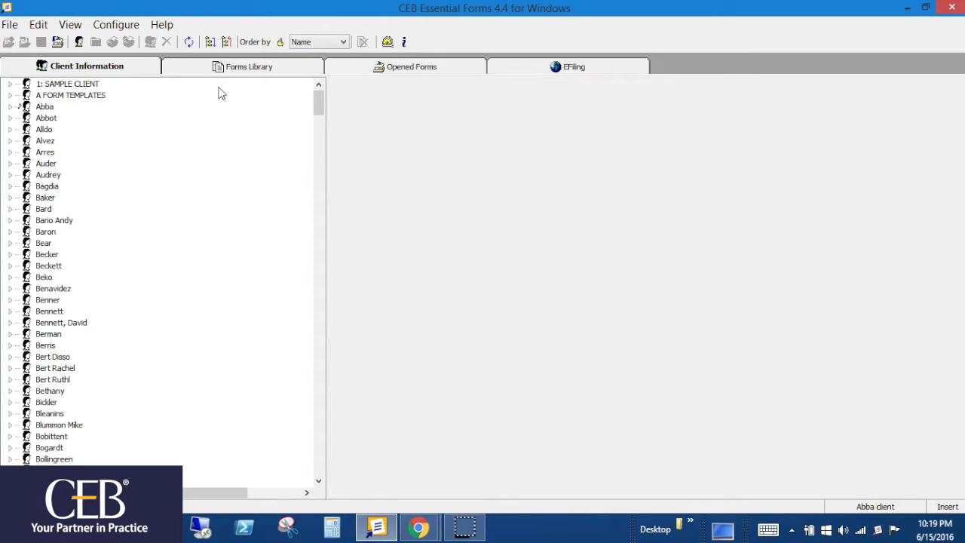
Open the Los Angeles Sheriff's Service Ticket from the first client's Descendants Estates matter.
double_click(24, 107)
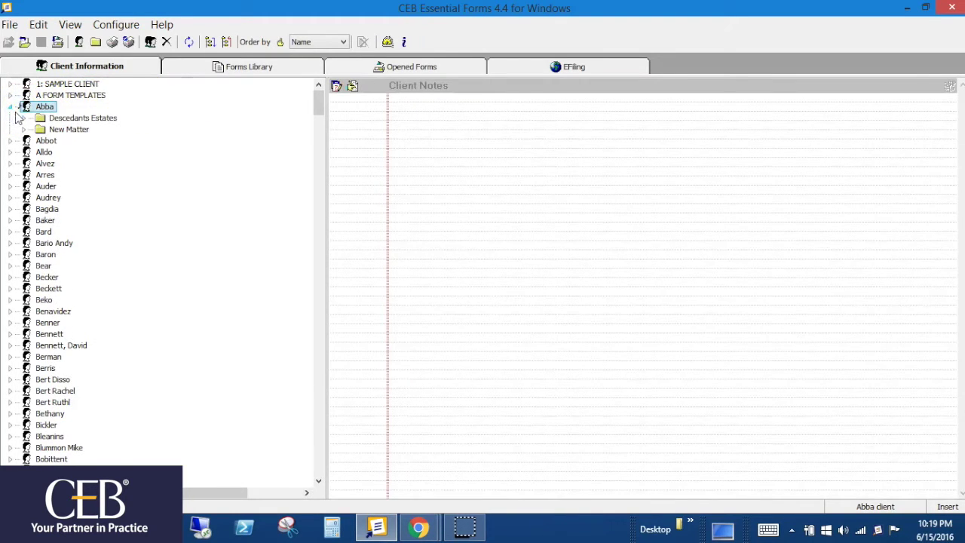
double_click(23, 119)
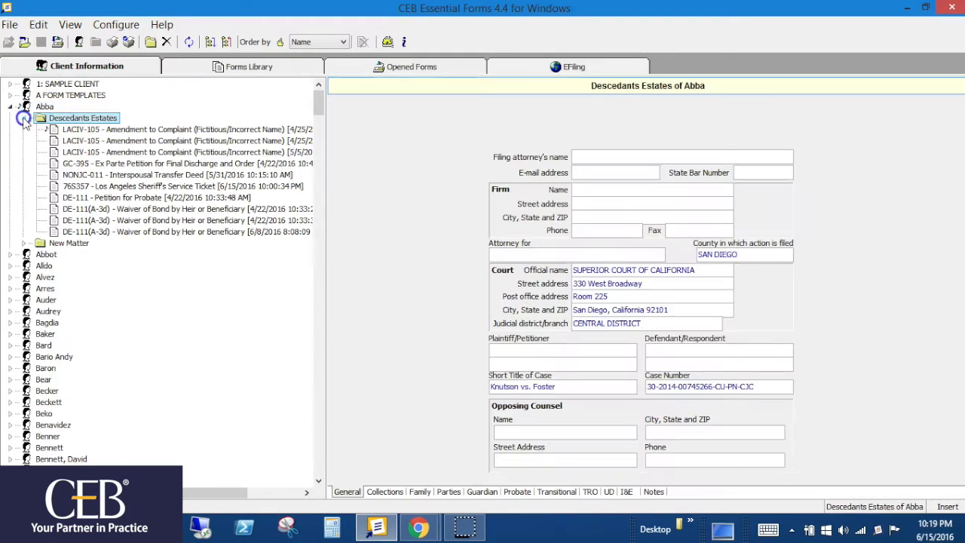
click(73, 187)
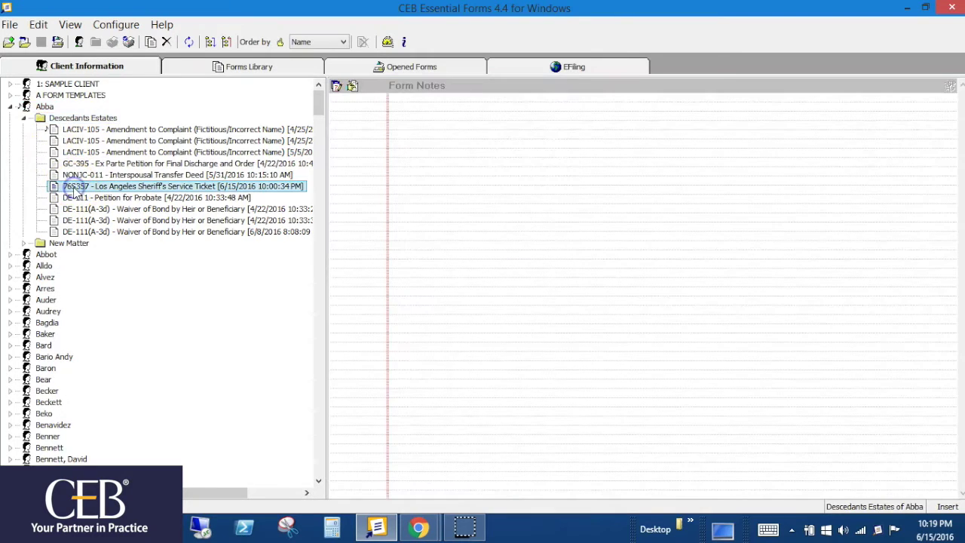
click(10, 27)
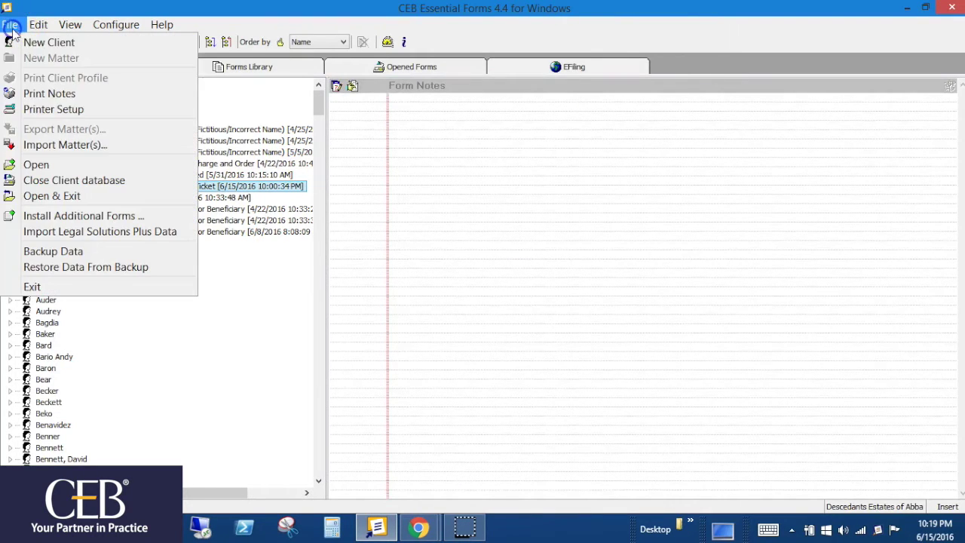
click(36, 164)
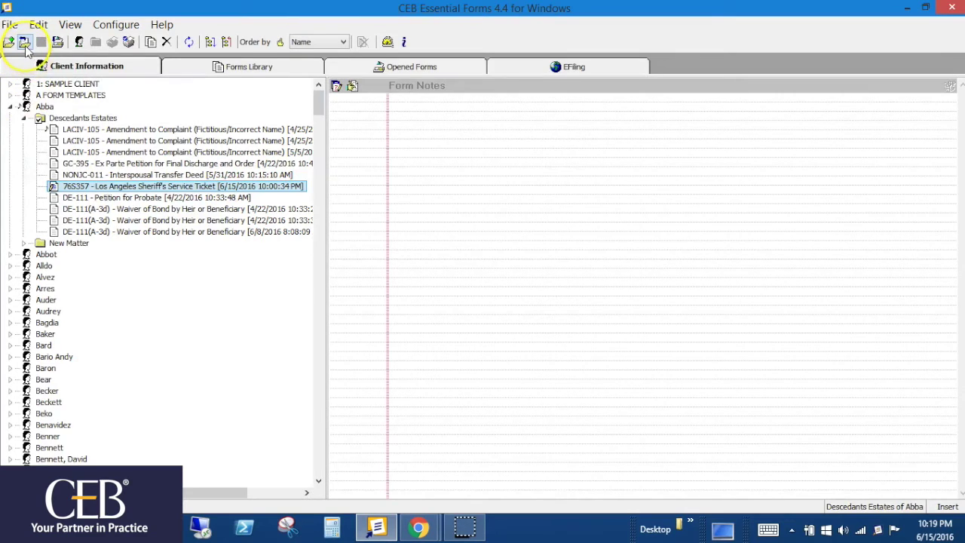
click(25, 44)
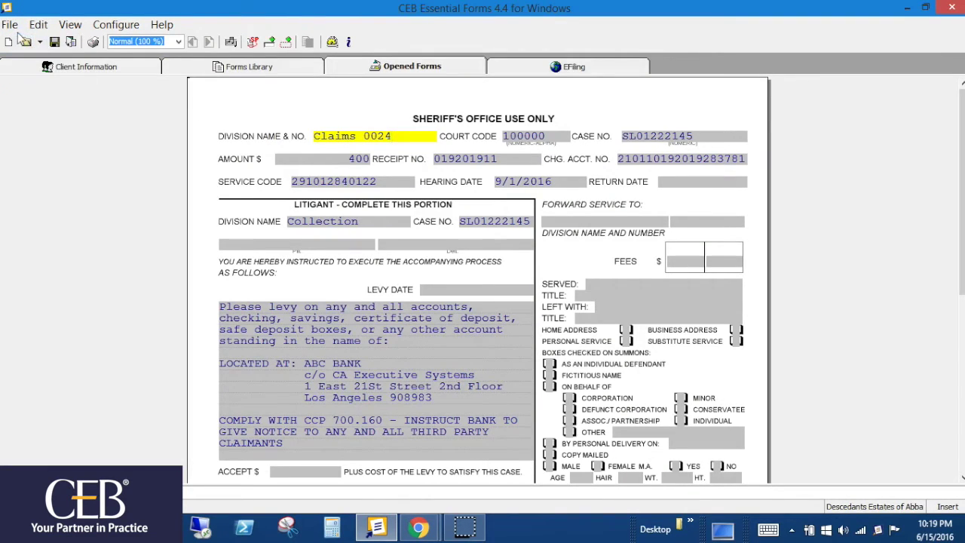
Save the form as 'Los Angeles Sheriff's Service Ticket' PDF without spell check, confirming creation.
click(10, 25)
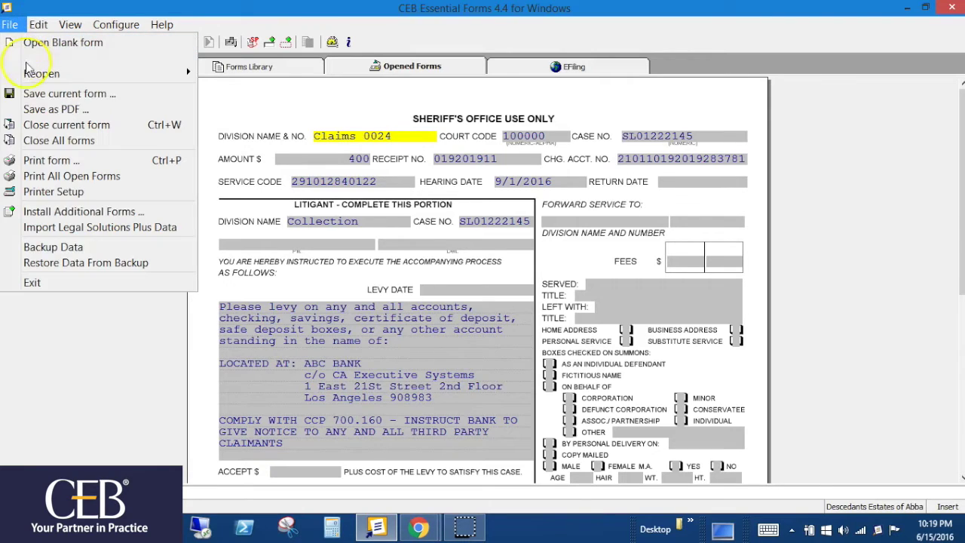
click(34, 109)
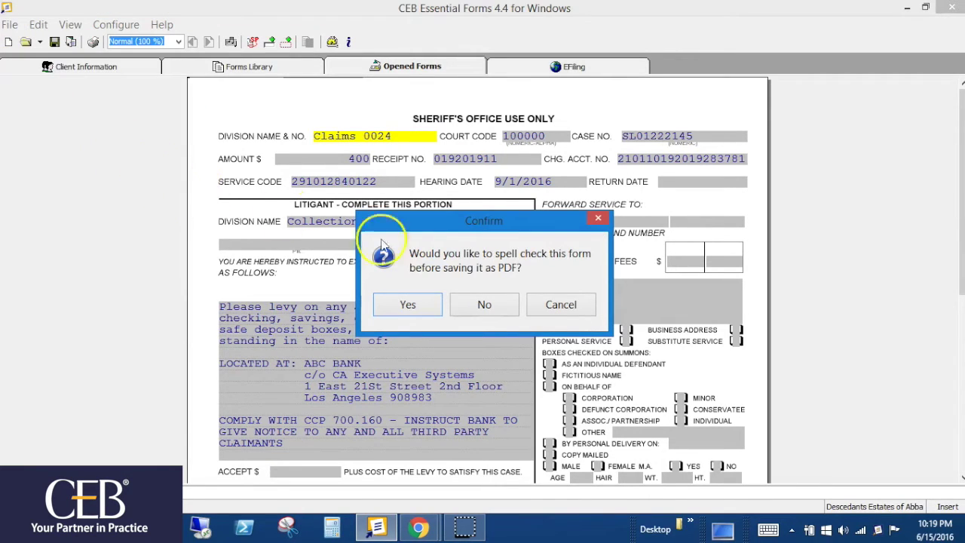
click(462, 303)
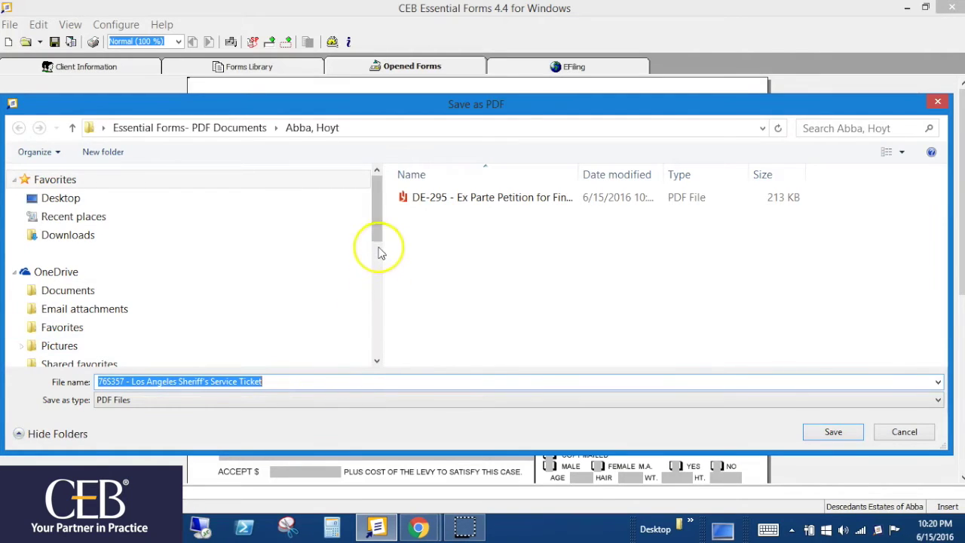
drag(380, 239, 371, 301)
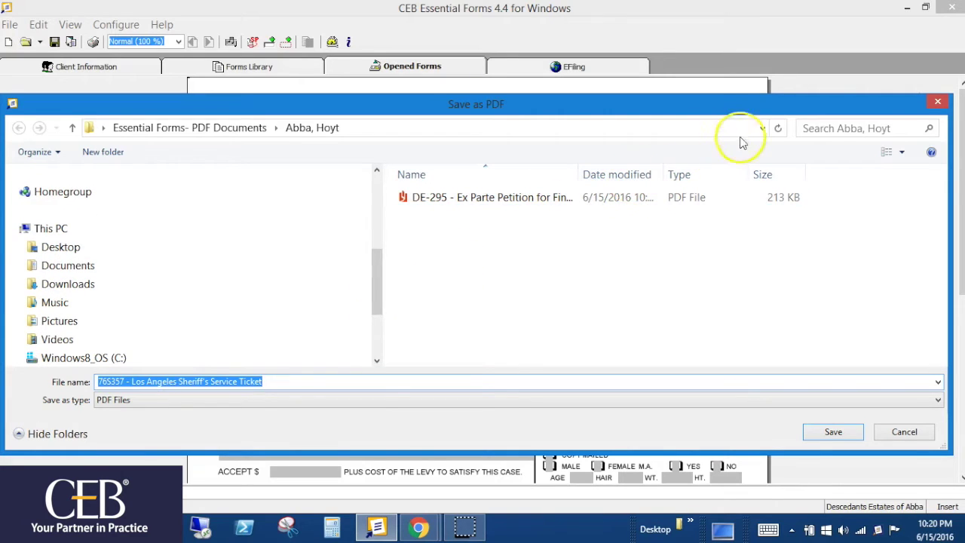
click(762, 130)
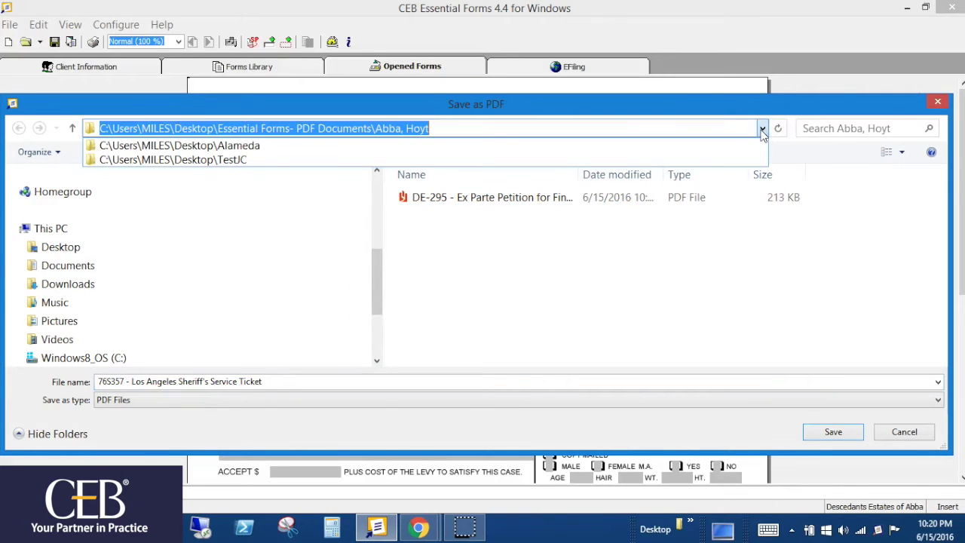
click(762, 130)
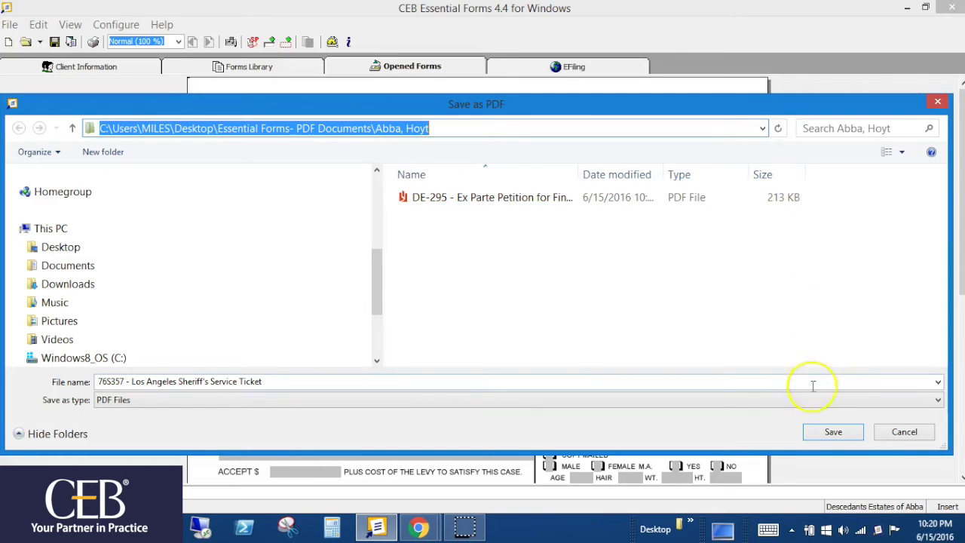
click(815, 430)
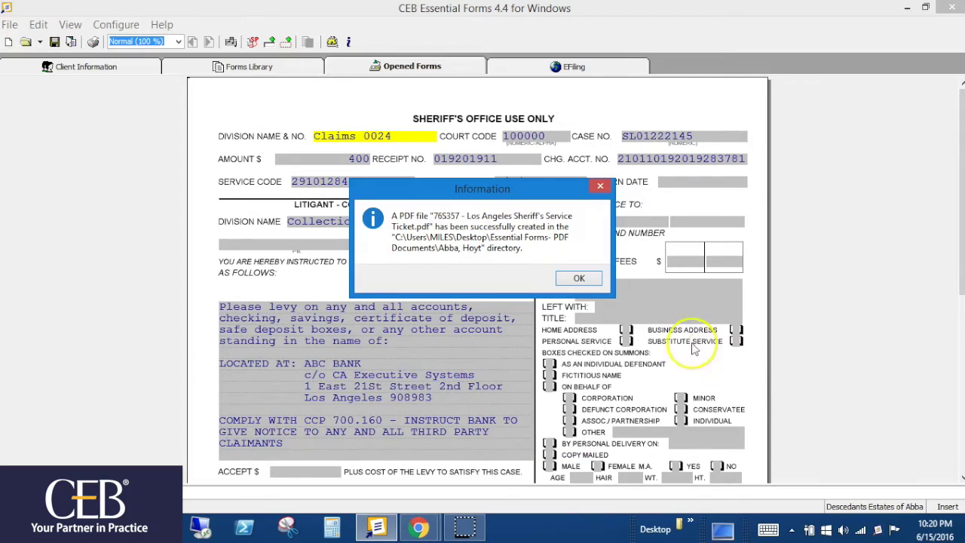
click(581, 280)
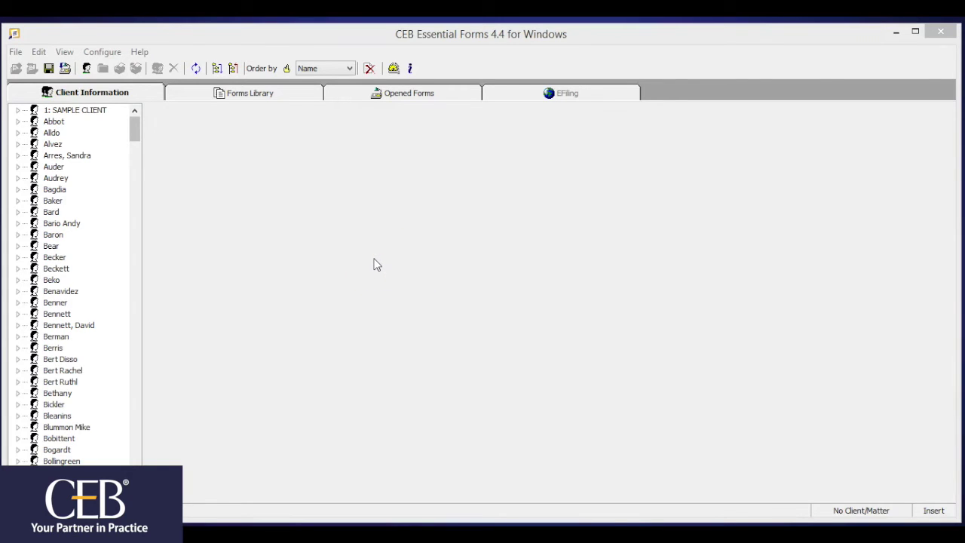
Start Backup Data, confirm the media is ready, and select drive c: [windows8_os].
click(15, 52)
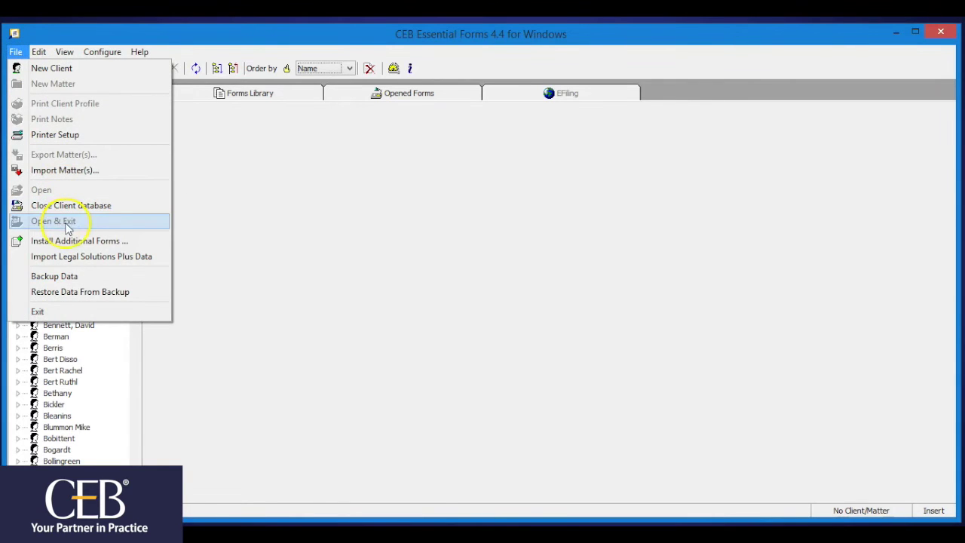
click(65, 277)
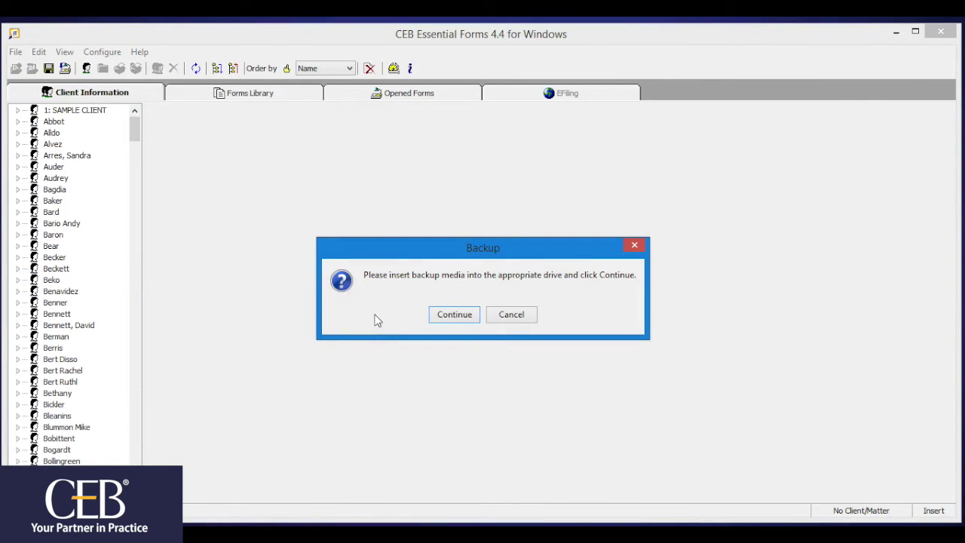
click(454, 314)
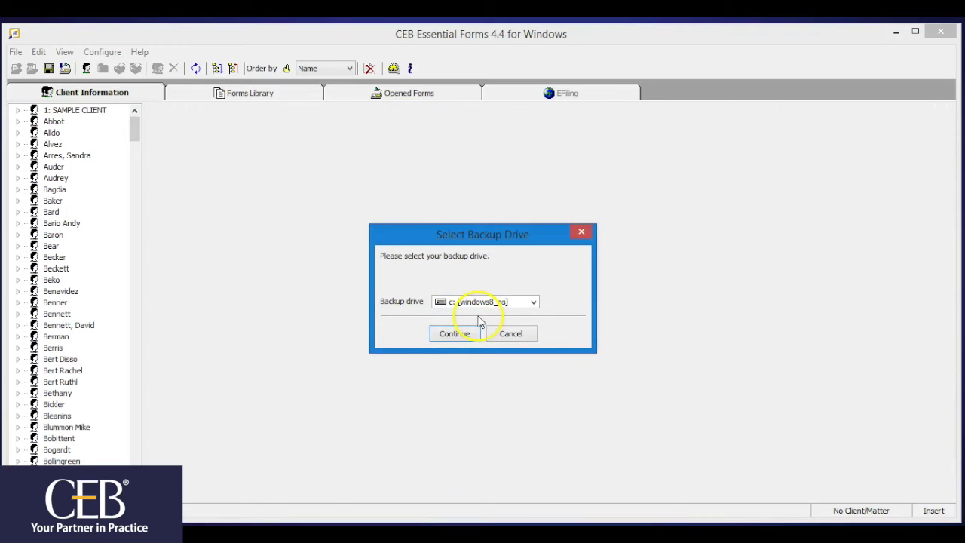
click(532, 303)
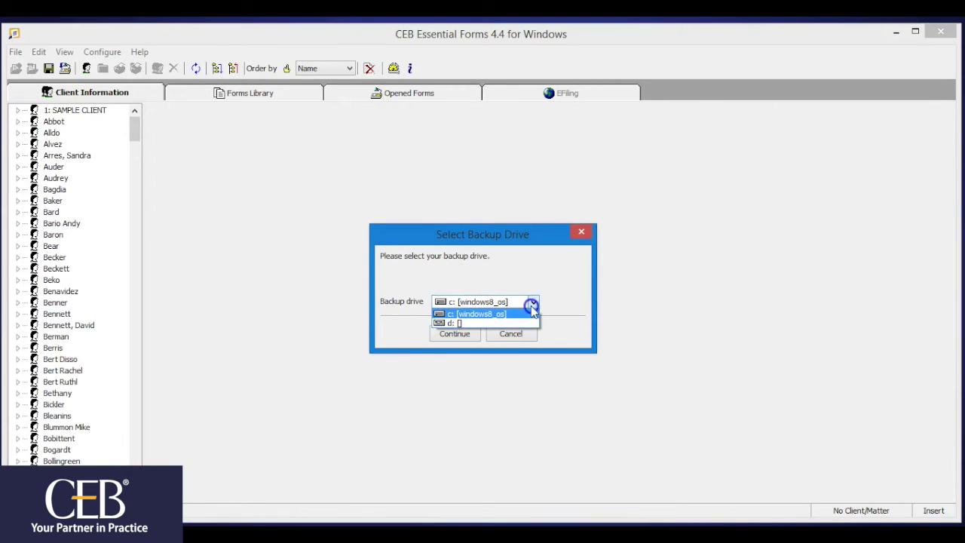
click(532, 302)
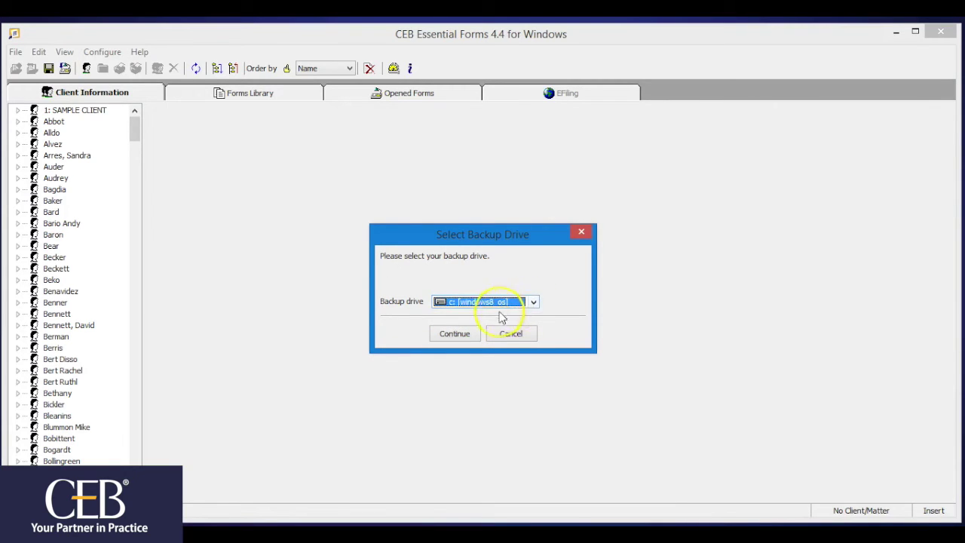
Back up the data into the C:\Essential Forms Backups\5-9-16 folder and acknowledge success.
click(462, 333)
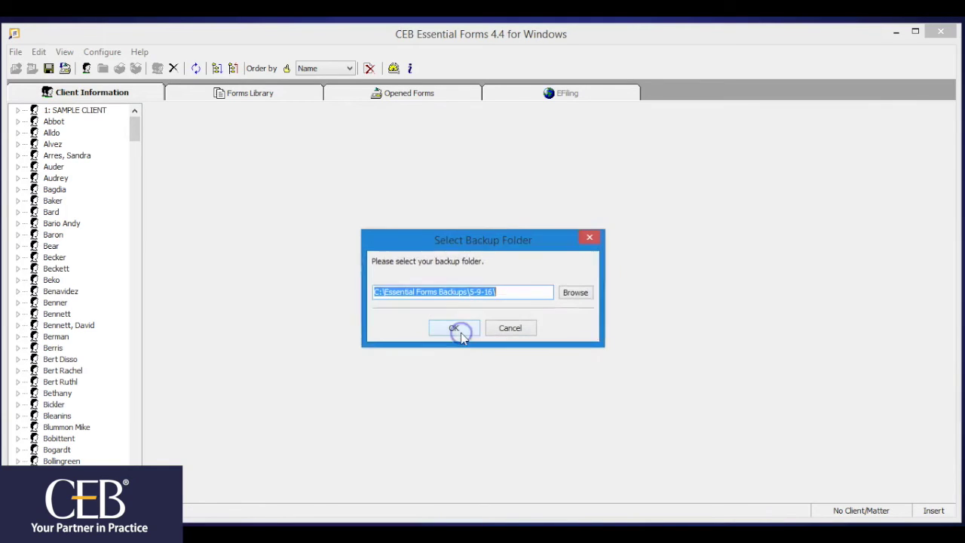
click(573, 293)
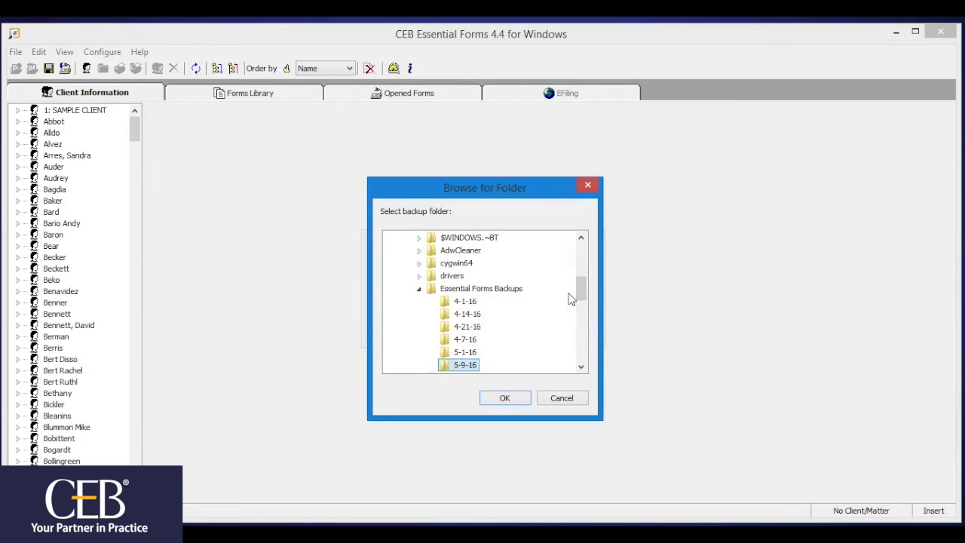
click(504, 399)
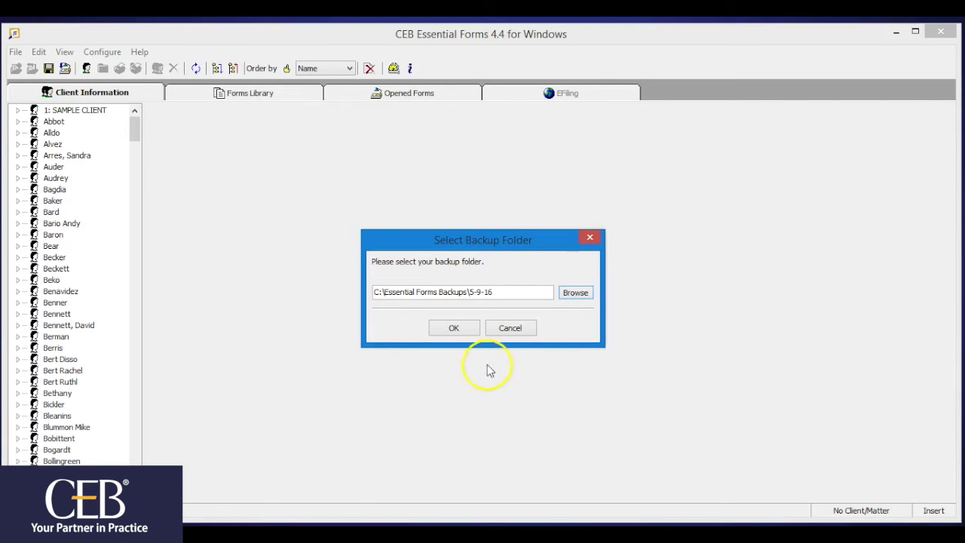
click(463, 330)
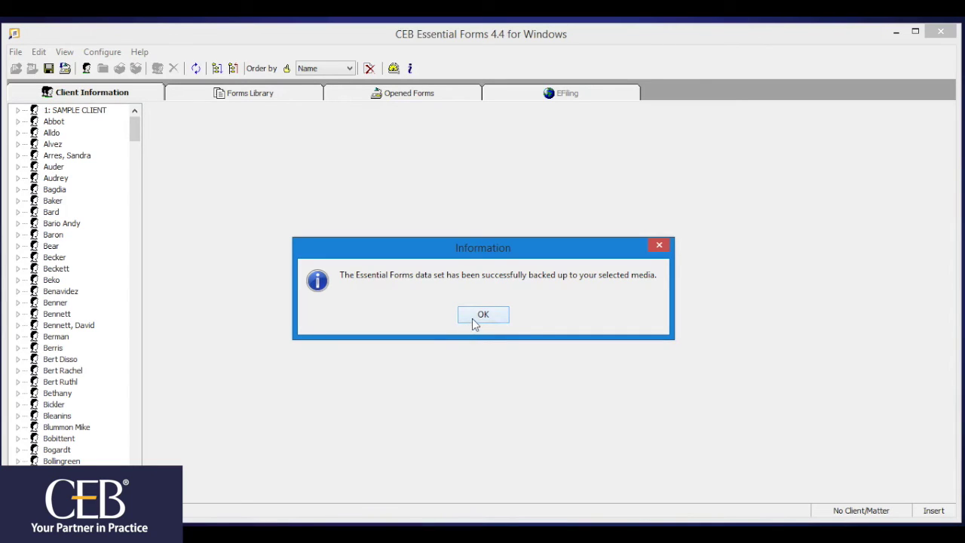
click(483, 316)
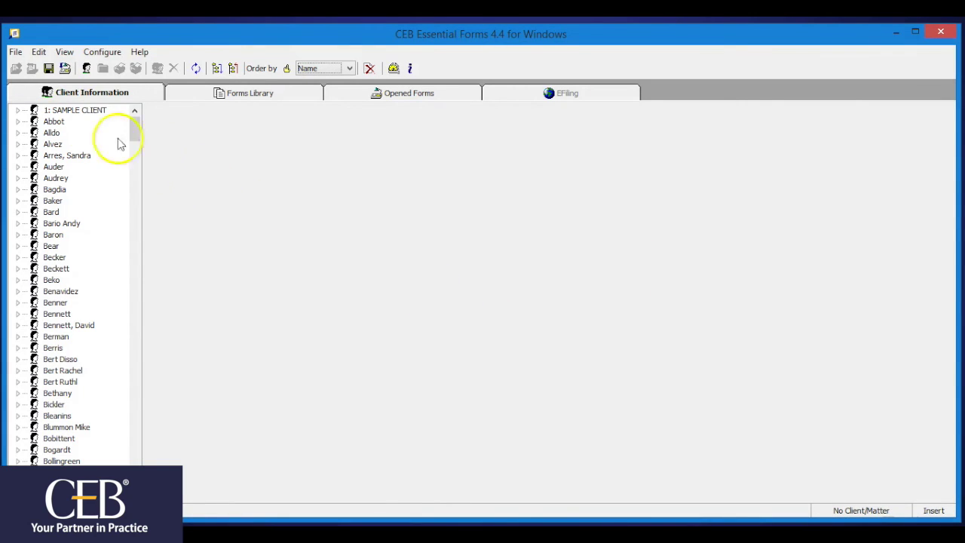
click(16, 53)
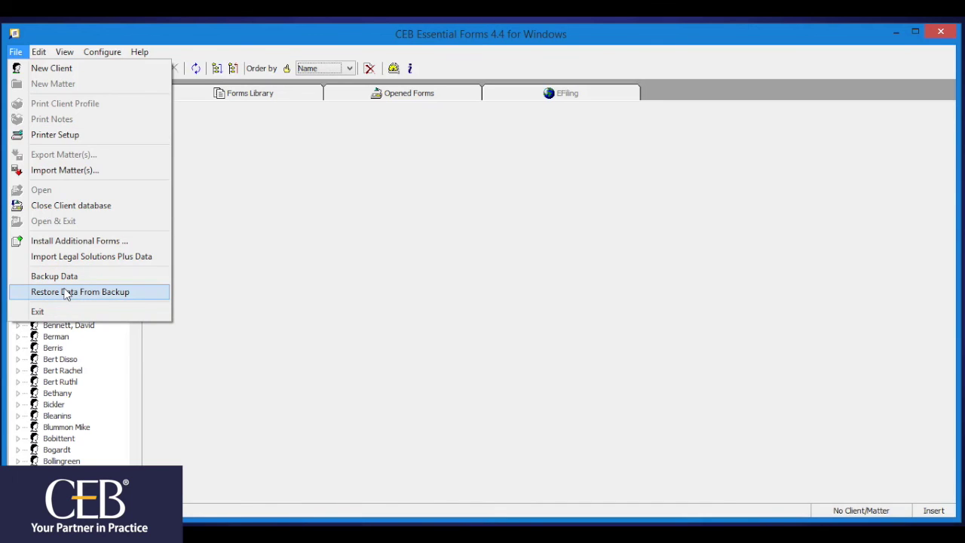
click(276, 284)
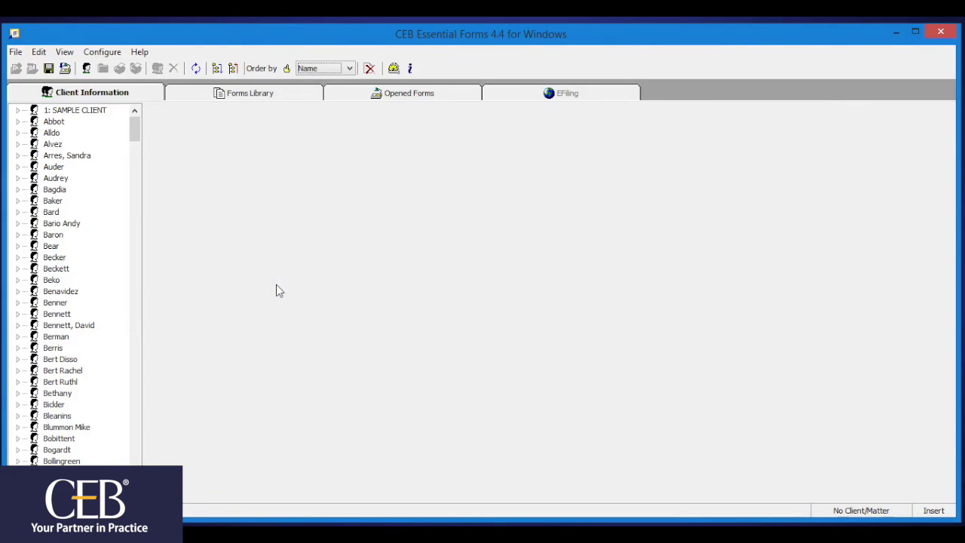